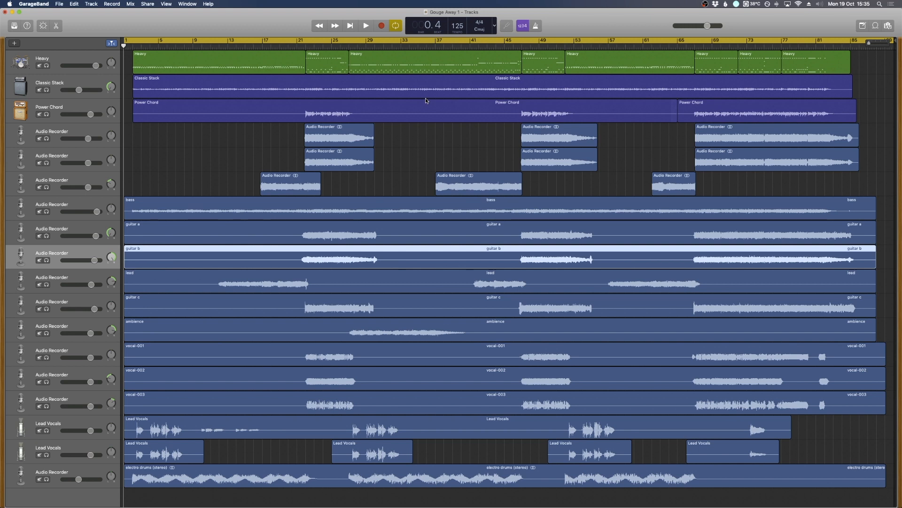
Step: Play the Gouge Away 1 project from the start and stop playback around bar 29
key("space")
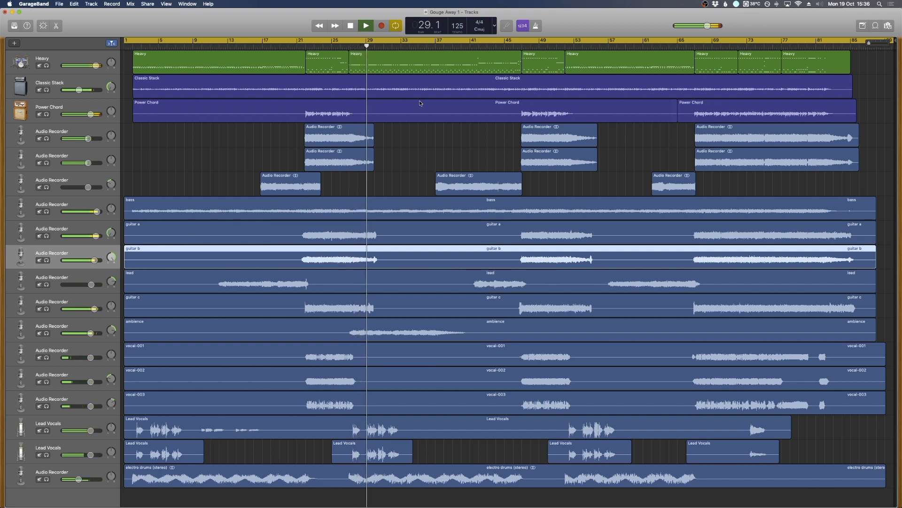
key("space")
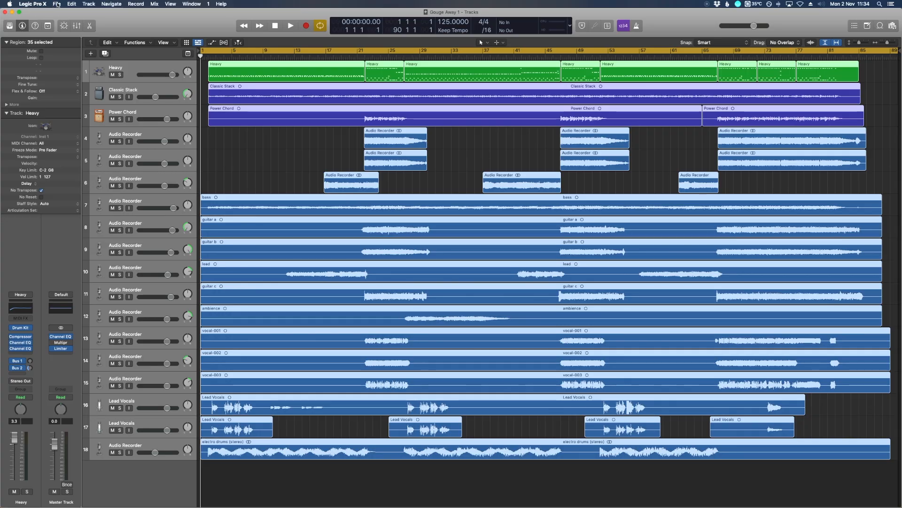
Step: Start exporting all tracks as audio files and create a destination folder named mixdown
left_click(57, 4)
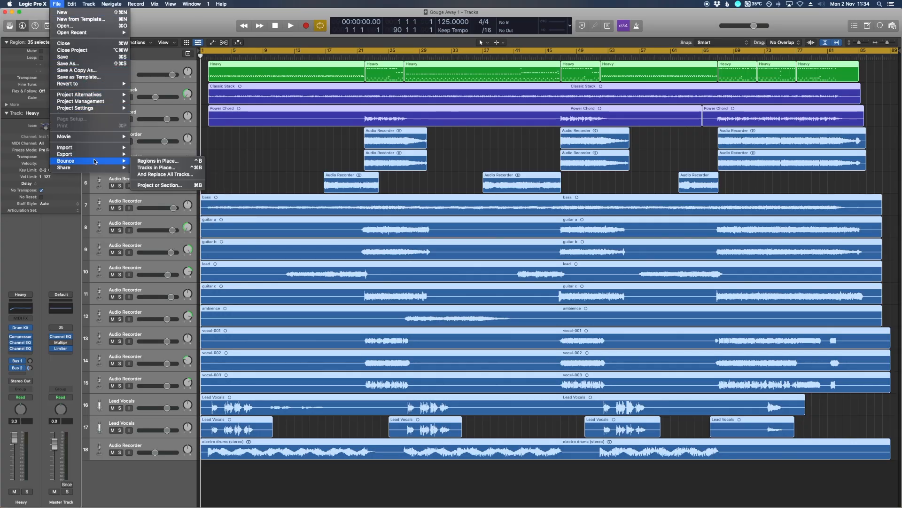
mouse_move(94, 157)
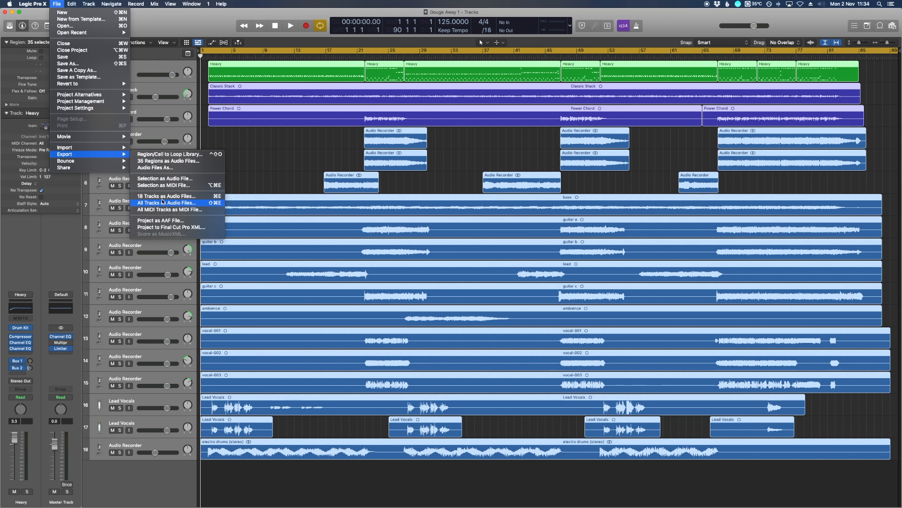
left_click(188, 201)
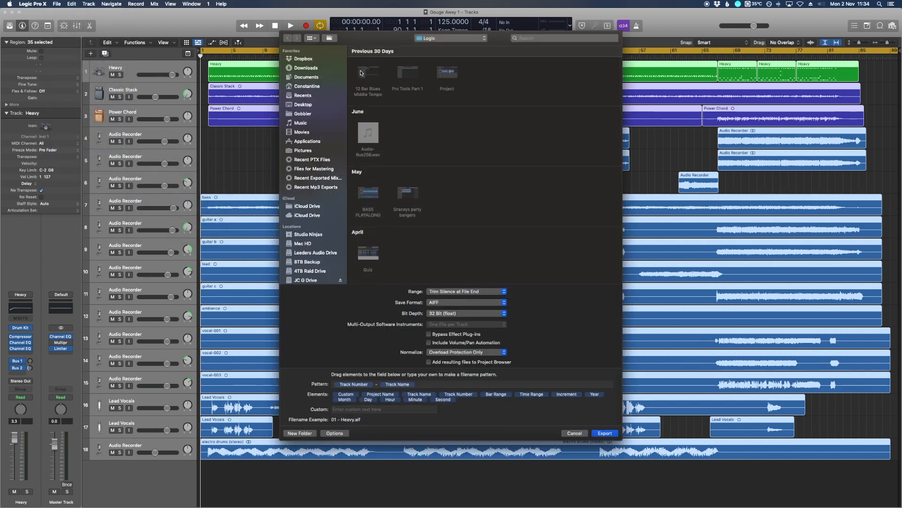
left_click(300, 433)
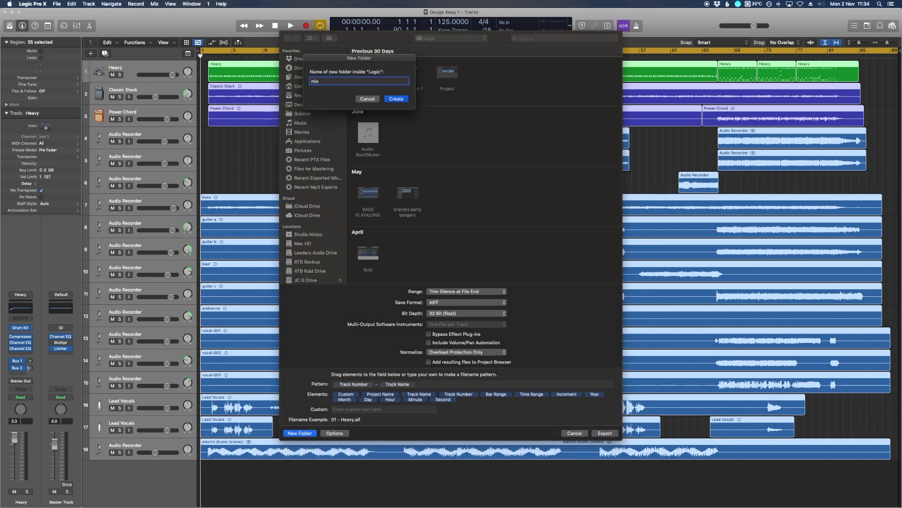
key("Return")
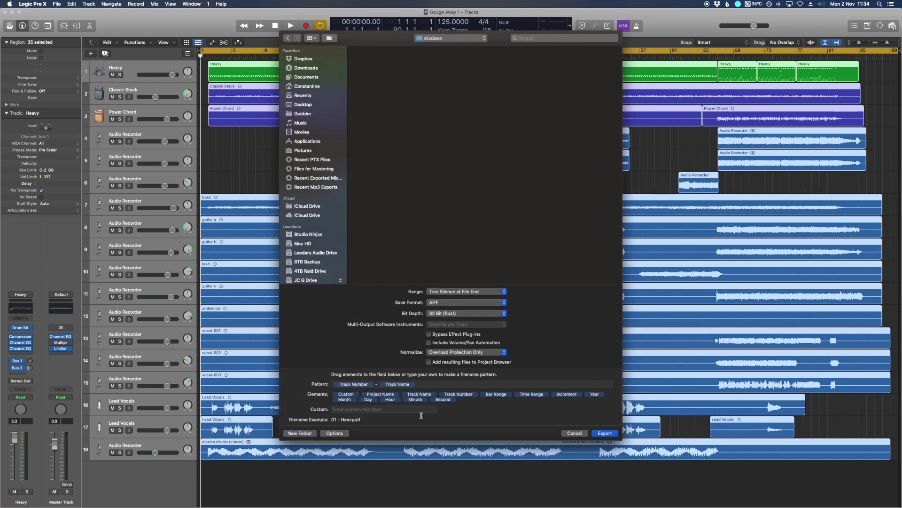
Step: Export the tracks as 32-bit float AIFF files, keeping the Track Number and Track Name filename pattern
left_click(359, 385)
left_click(406, 385)
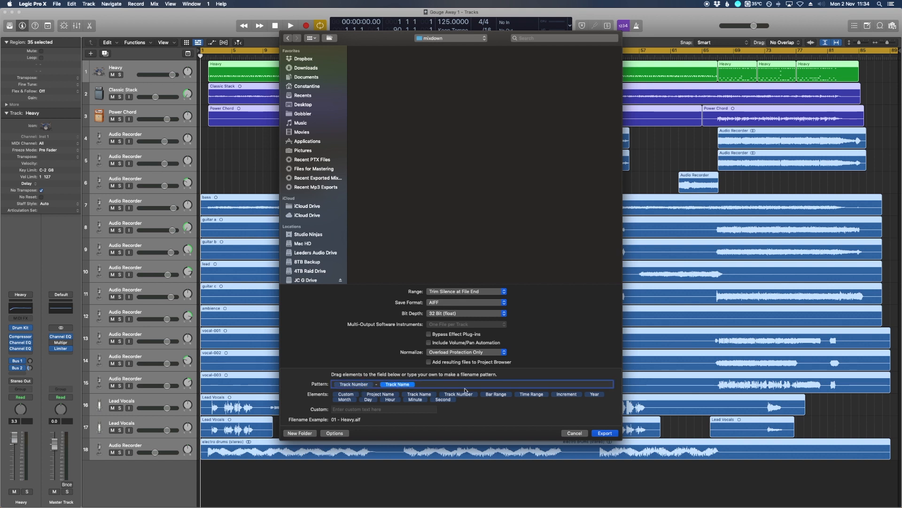
left_click(600, 431)
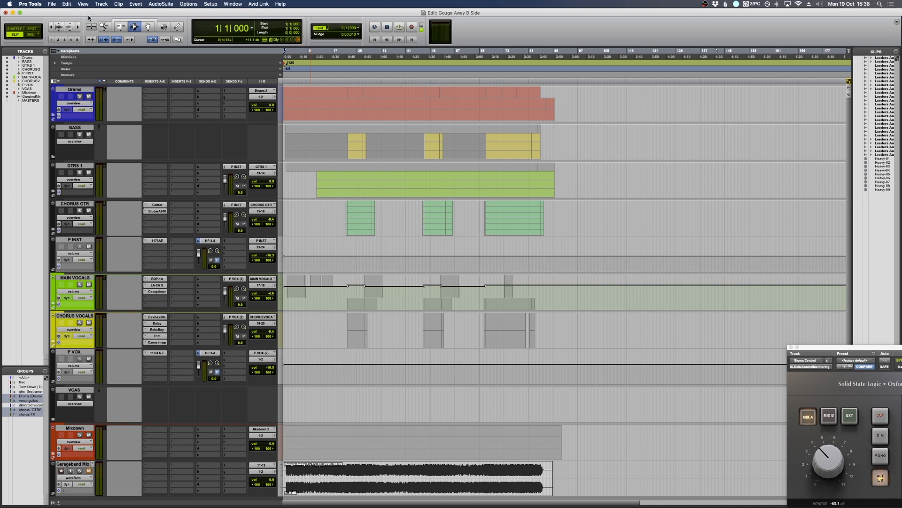
Step: Switch to Pro Tools and create a local session named Gouge away for video, BWF (.WAV), 32-bit float, 88.2 kHz
left_click(67, 4)
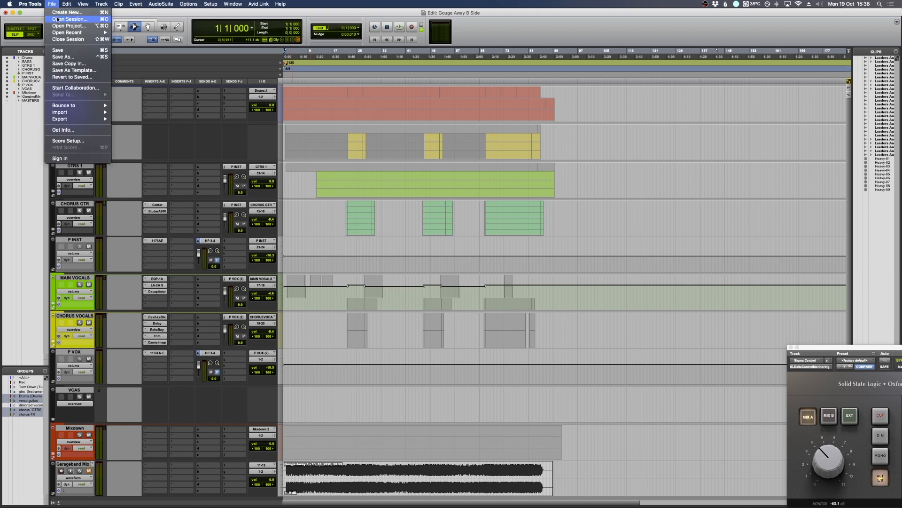
left_click(58, 13)
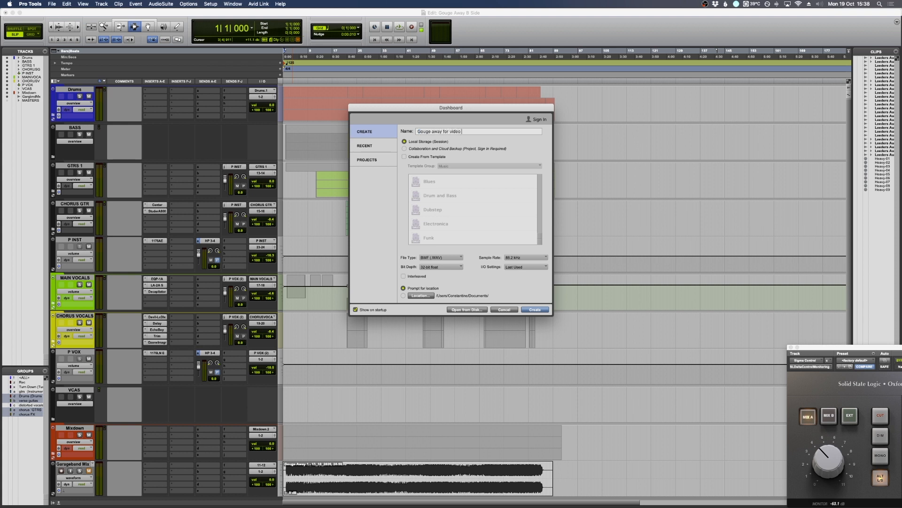
left_click(536, 309)
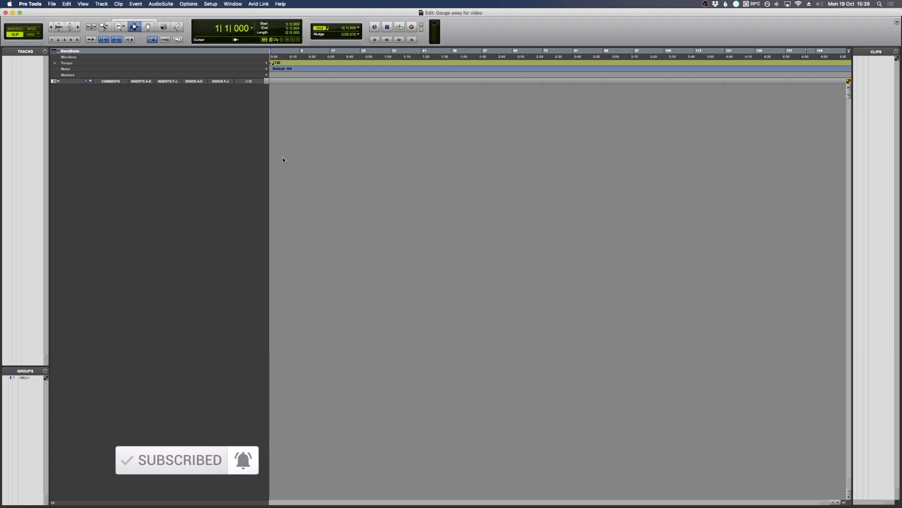
Step: Open the audio import for the new session and browse to the Audio Tracks folder, checking the Logic Session folder on the way
key("super+shift+i")
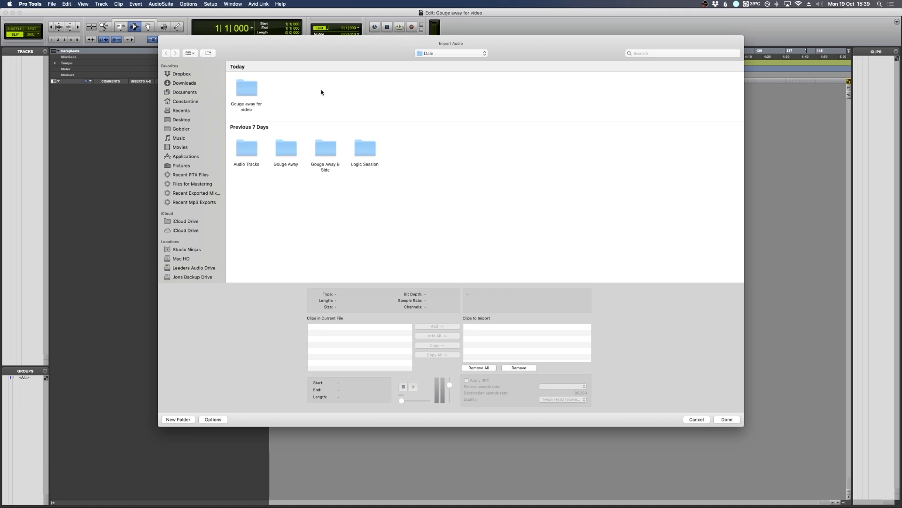
left_click_drag(424, 49, 476, 99)
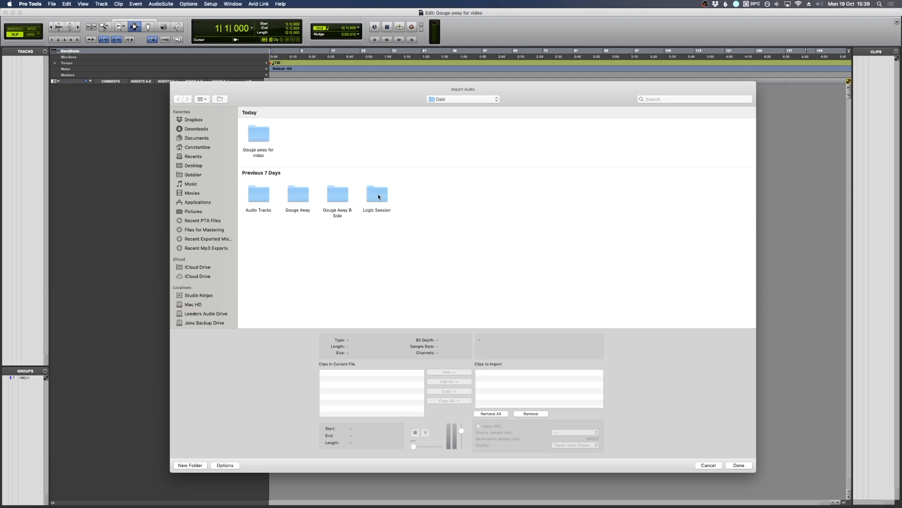
double_click(379, 194)
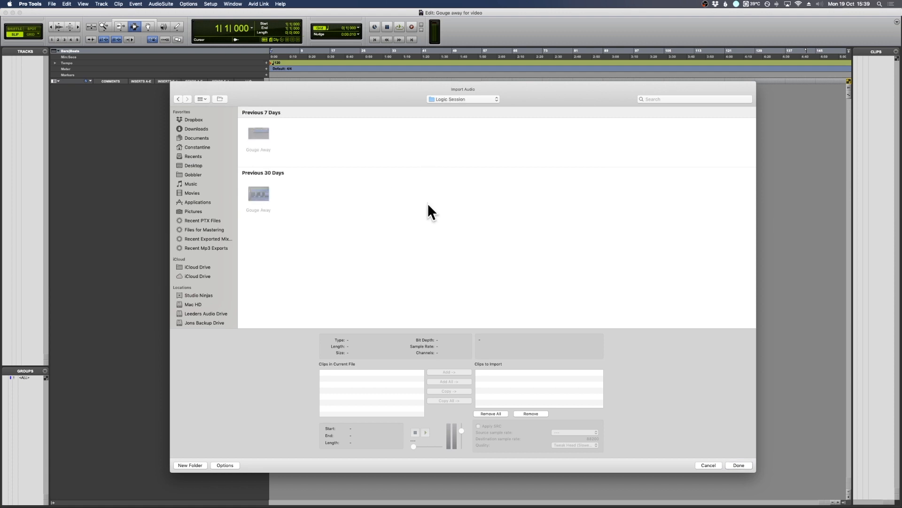
left_click(177, 99)
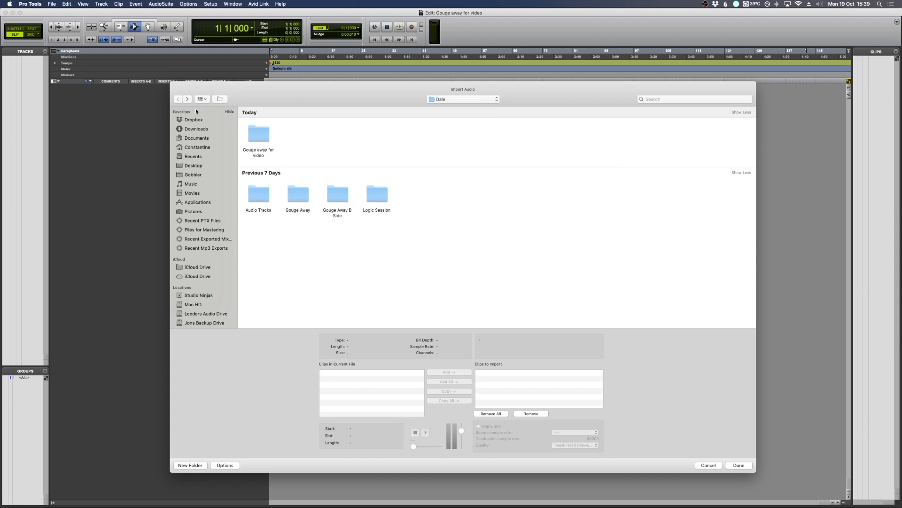
left_click(188, 99)
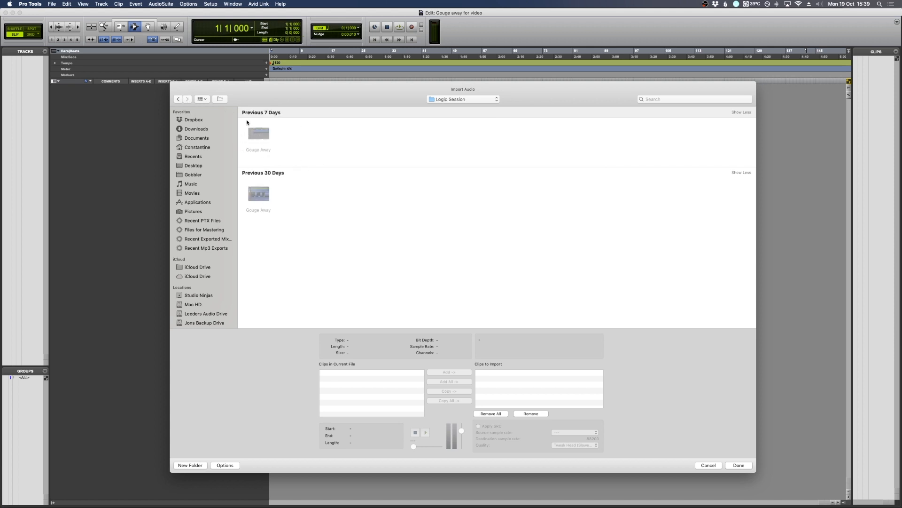
left_click(177, 100)
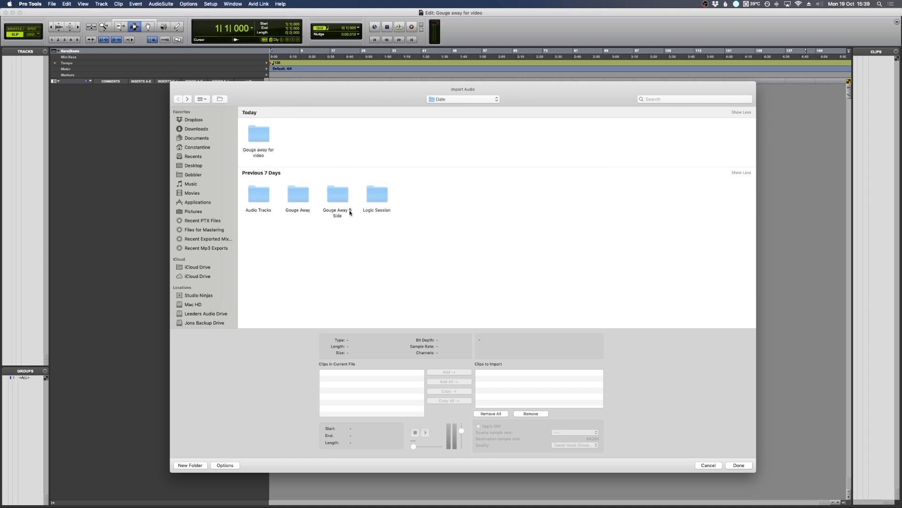
double_click(259, 194)
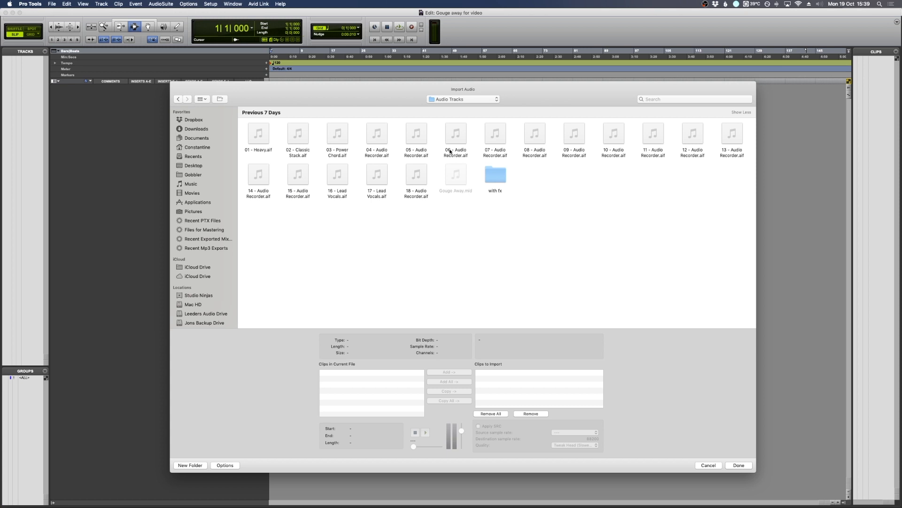
left_click(259, 132)
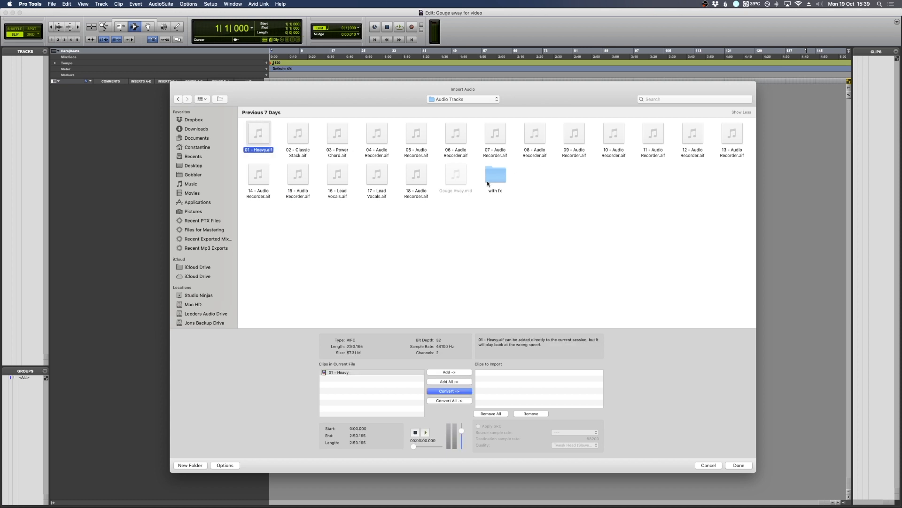
left_click(420, 189)
left_click(447, 215)
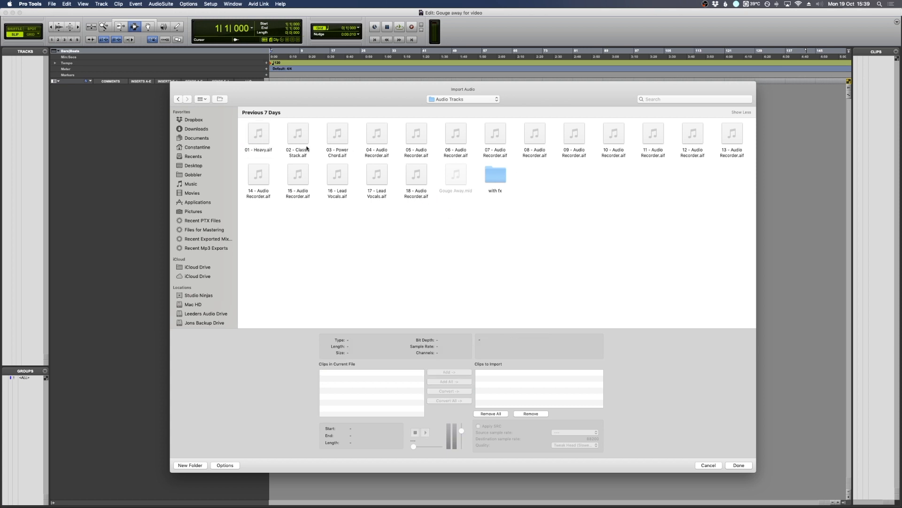
Step: Switch to the Gouge Away 1 project in GarageBand
key("super+Tab")
key("super+Tab")
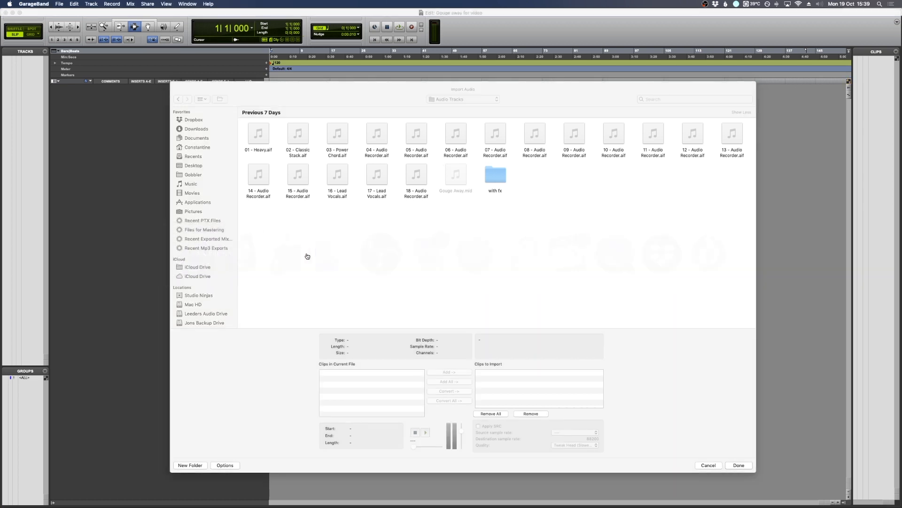
key("ctrl+Up")
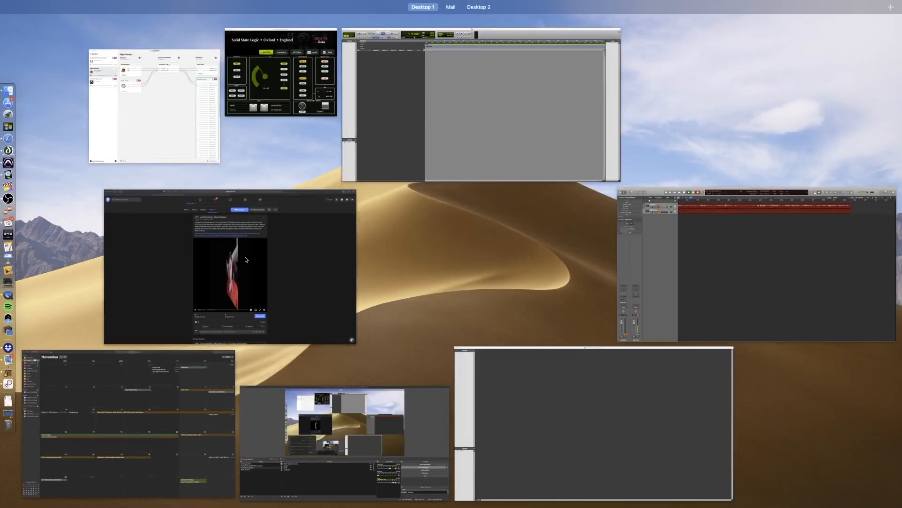
left_click(22, 370)
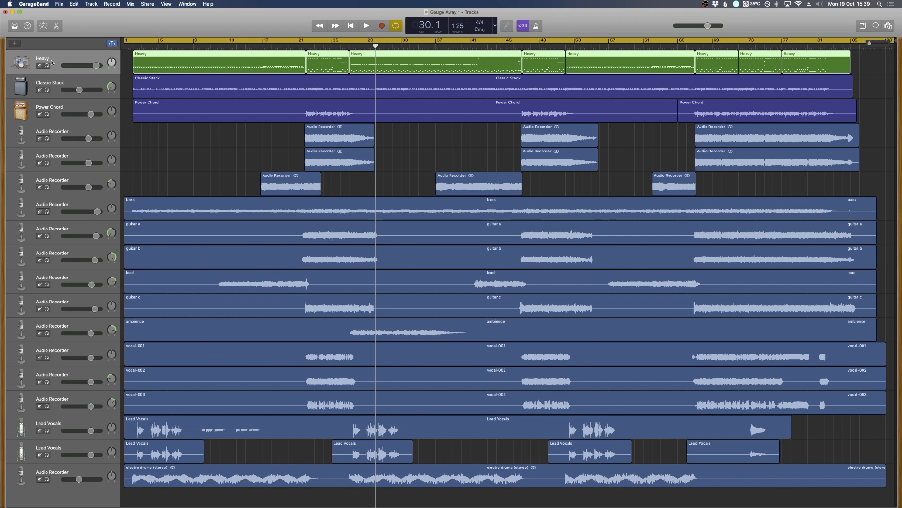
Step: Compare track header names with region names on the Classic Stack, Power Chord, bass, guitar b, guitar c and vocal-001 tracks
left_click(52, 83)
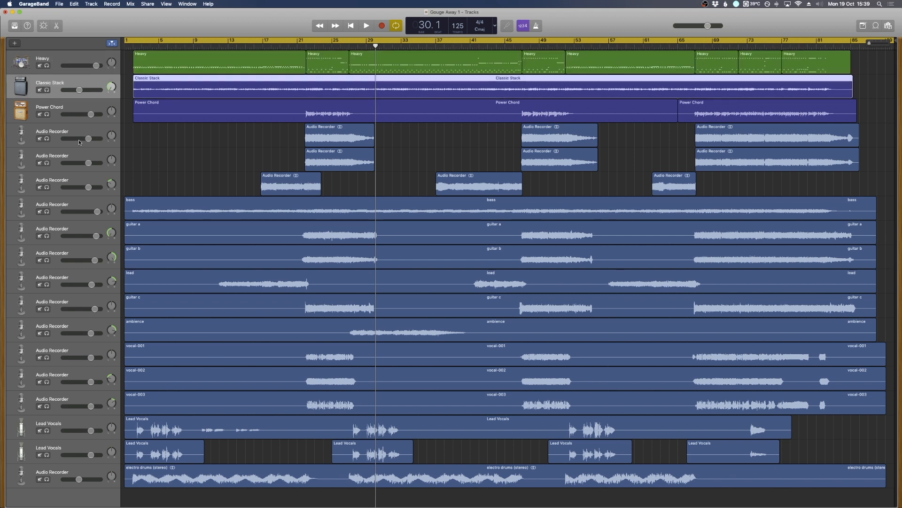
left_click(52, 107)
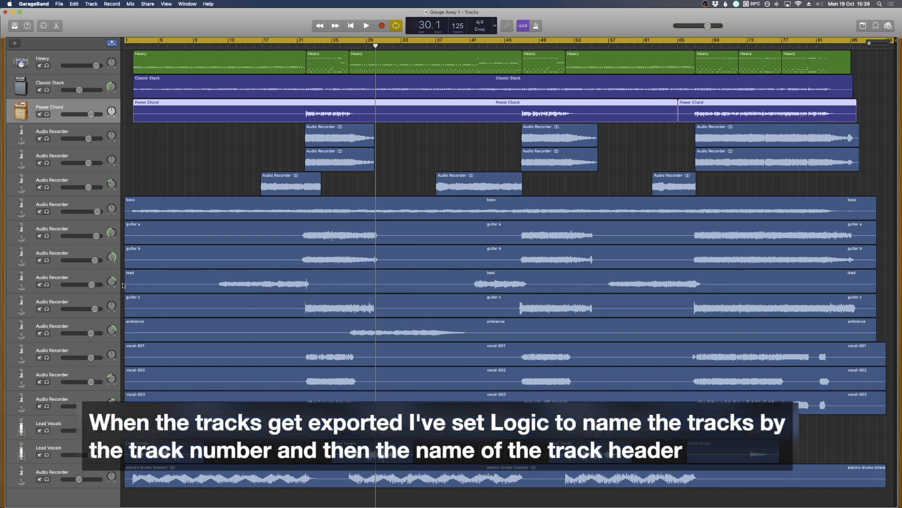
left_click(151, 206)
left_click(155, 250)
left_click(127, 311)
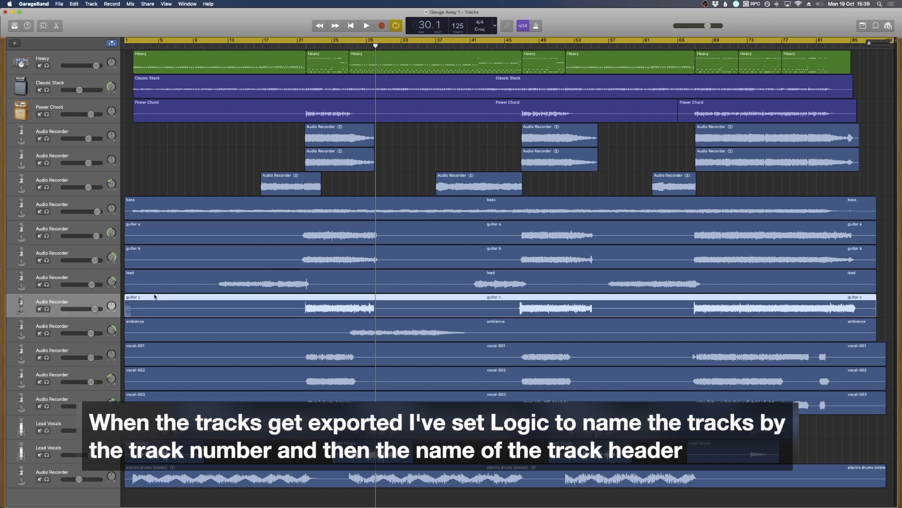
left_click(127, 358)
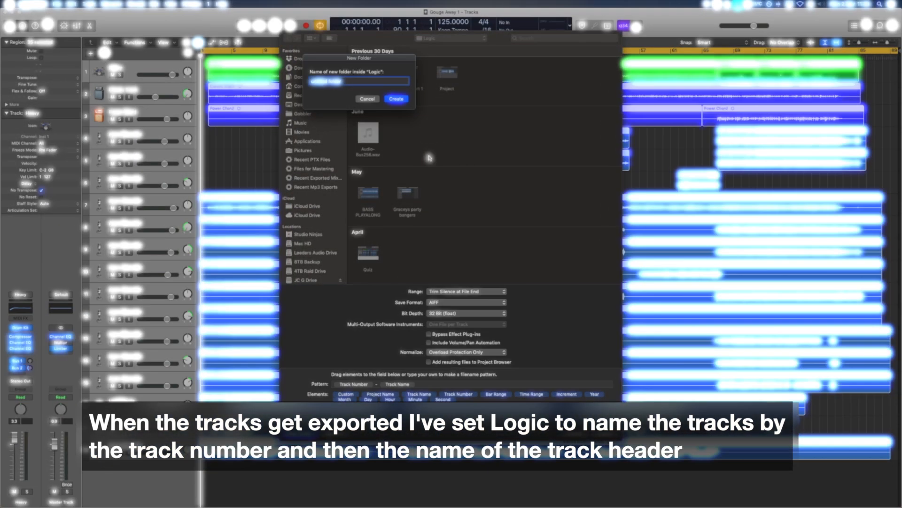
Step: In Logic Pro X, name the new export folder mixdown and check the Track Number and Track Name elements of the filename pattern
type("mix")
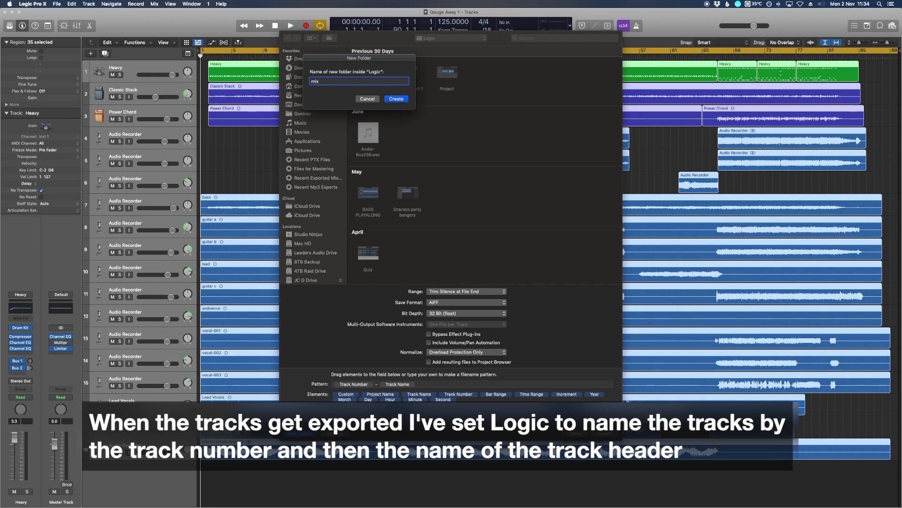
type("down")
key("Return")
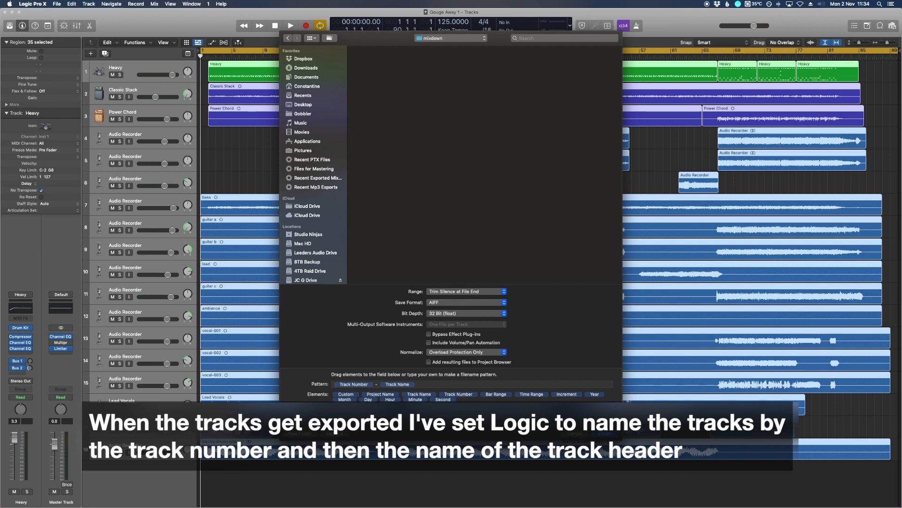
left_click(361, 386)
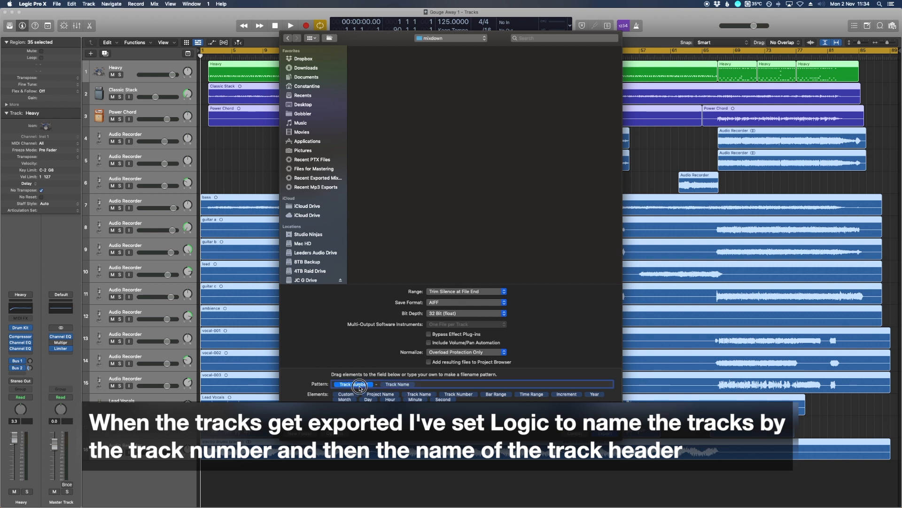
left_click(405, 384)
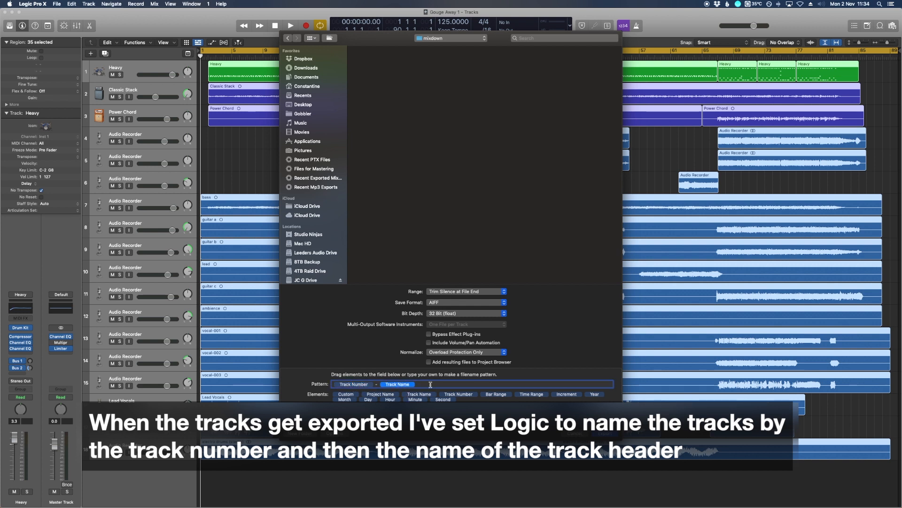